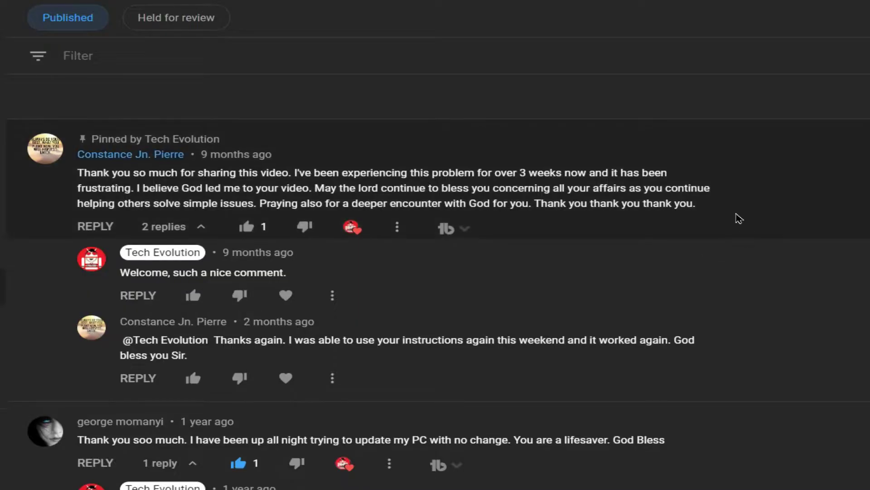
- Scroll down through the YouTube Studio comments page
scroll(739, 218, "down", 4)
scroll(739, 219, "down", 3)
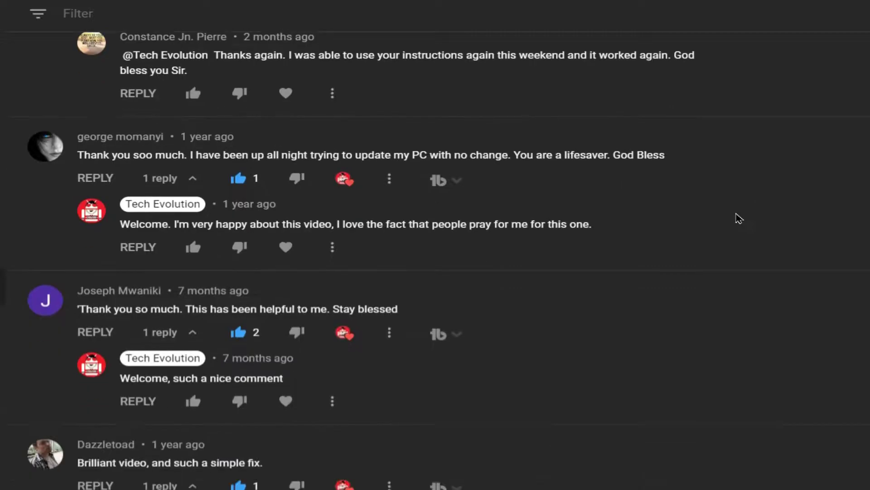
scroll(739, 219, "down", 2)
scroll(739, 219, "down", 5)
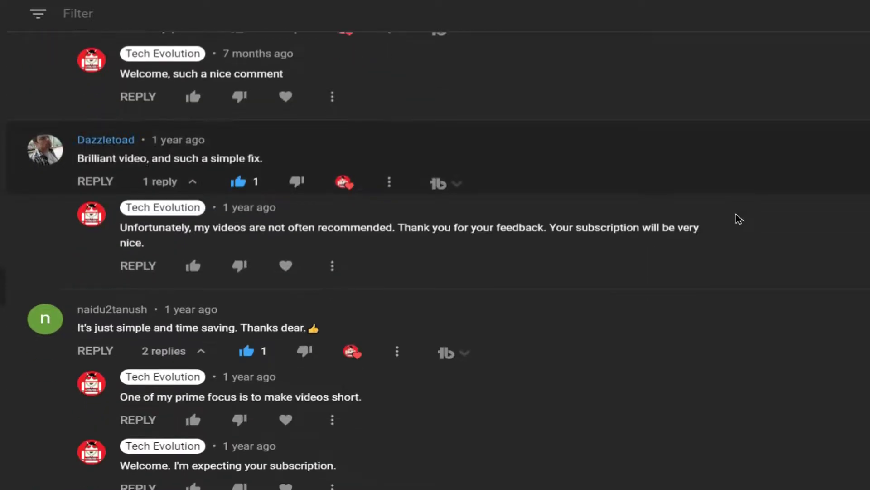
scroll(739, 218, "down", 10)
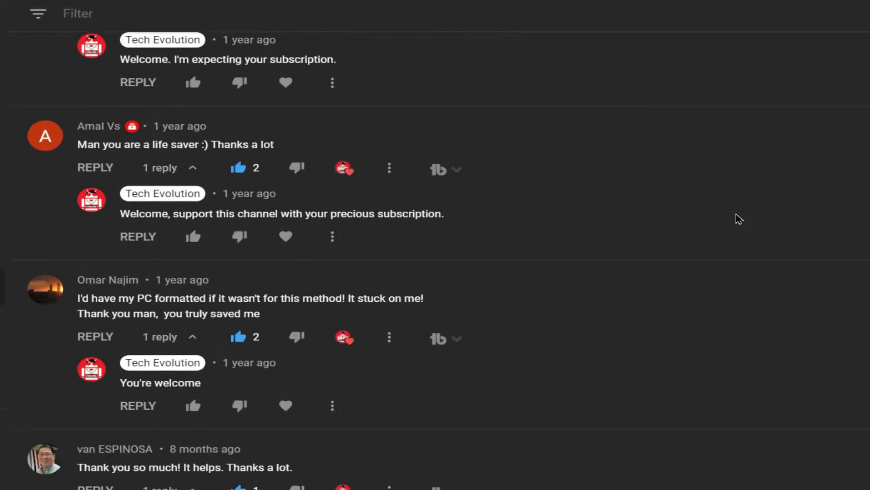
scroll(739, 218, "down", 15)
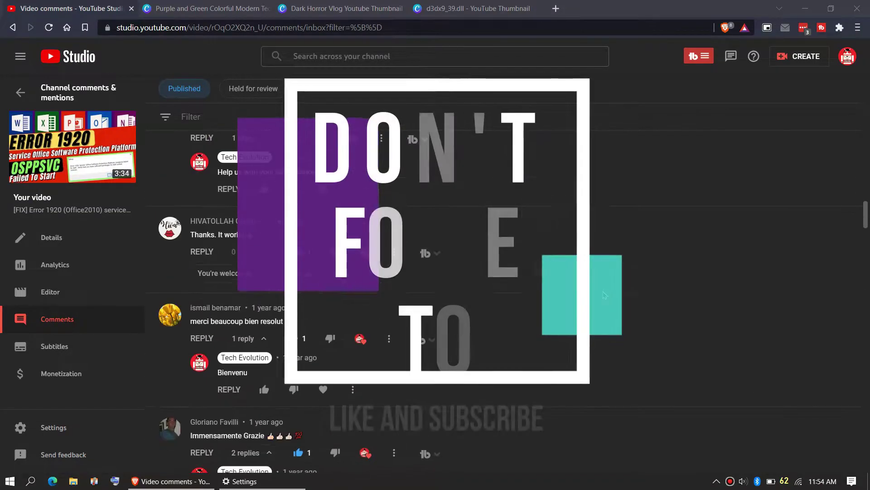
scroll(604, 295, "down", 7)
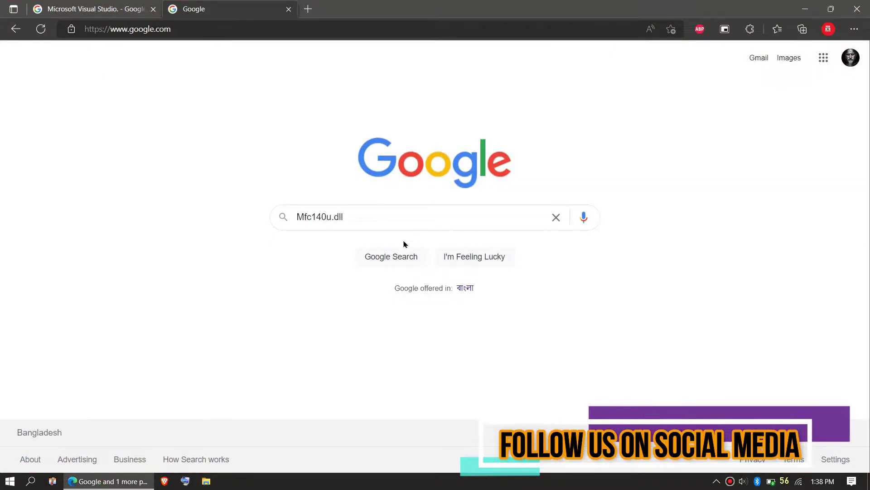
- Search Google for Mfc140u.dll and scroll the DLL-files.com page to its 32- and 64-bit versions
left_click(393, 261)
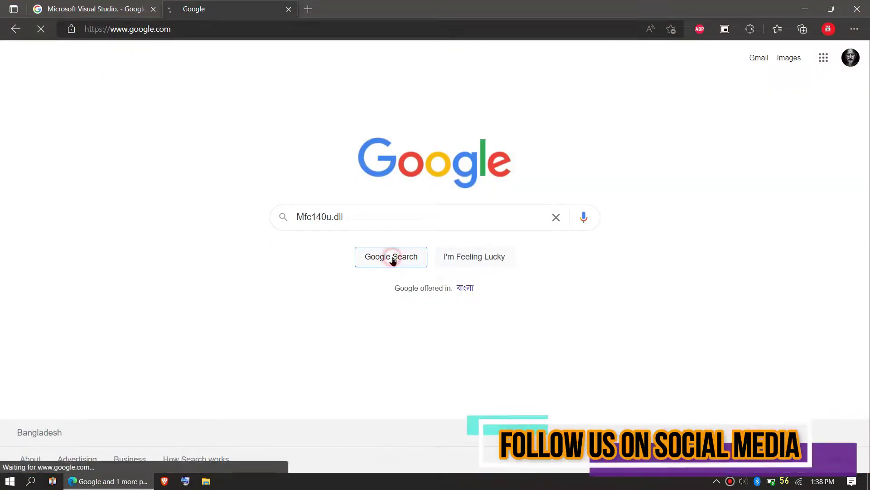
scroll(393, 260, "down", 20)
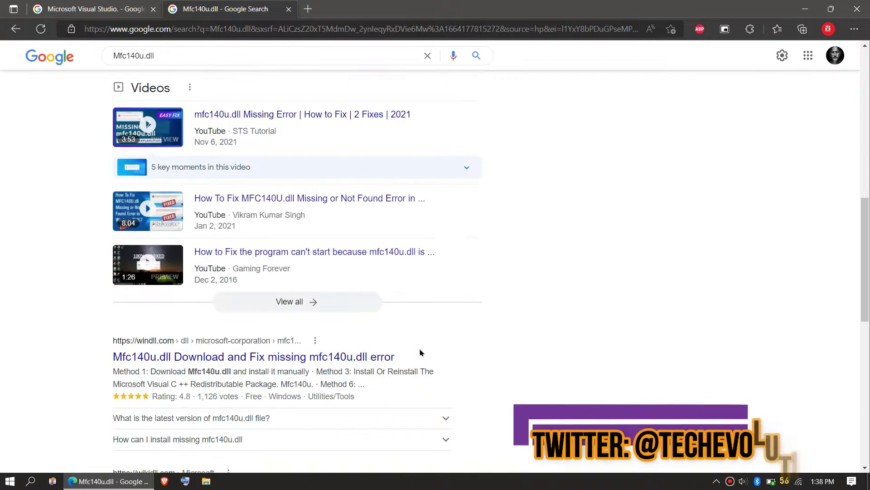
scroll(414, 338, "up", 12)
scroll(413, 337, "up", 8)
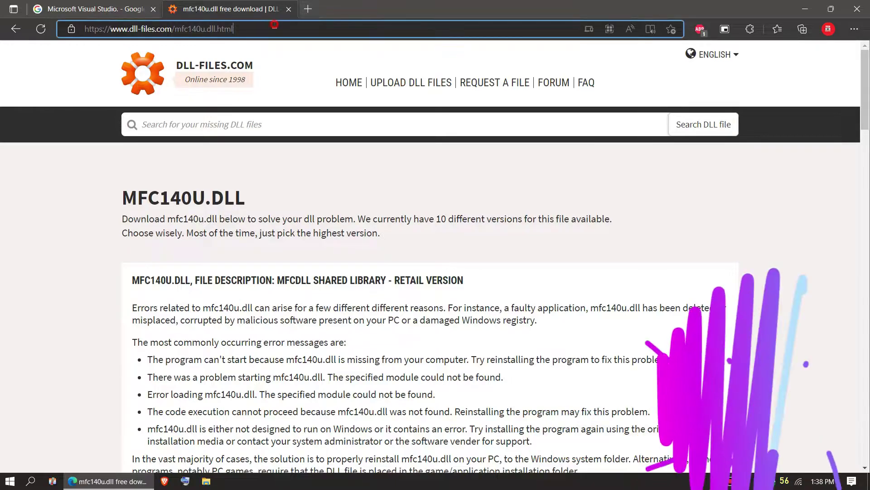
key("ctrl+l")
scroll(268, 234, "down", 3)
scroll(268, 233, "down", 7)
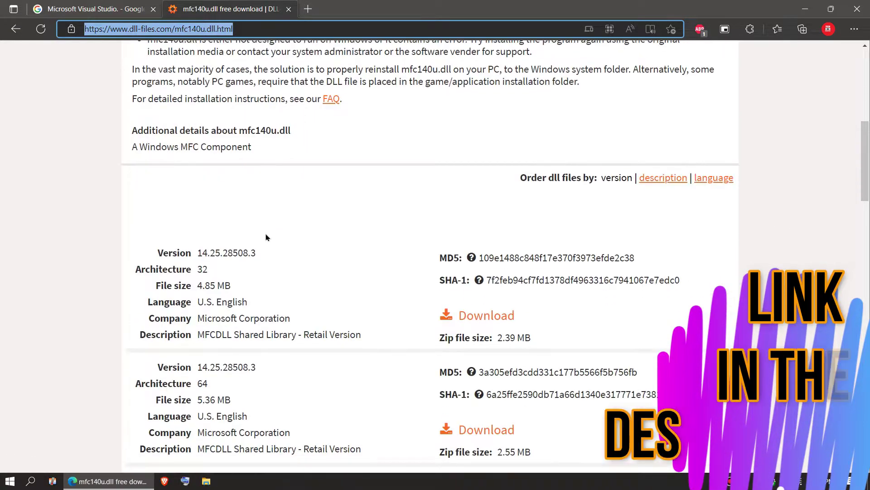
left_click_drag(209, 268, 181, 267)
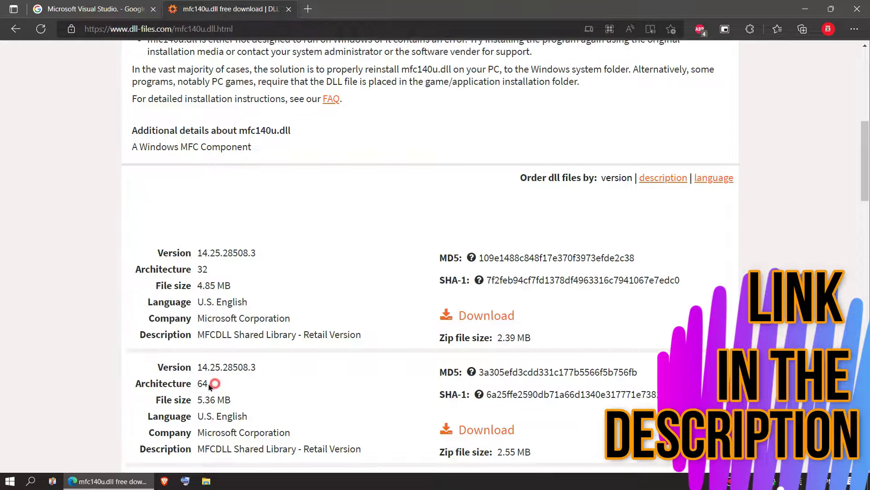
left_click(206, 362)
left_click(44, 334)
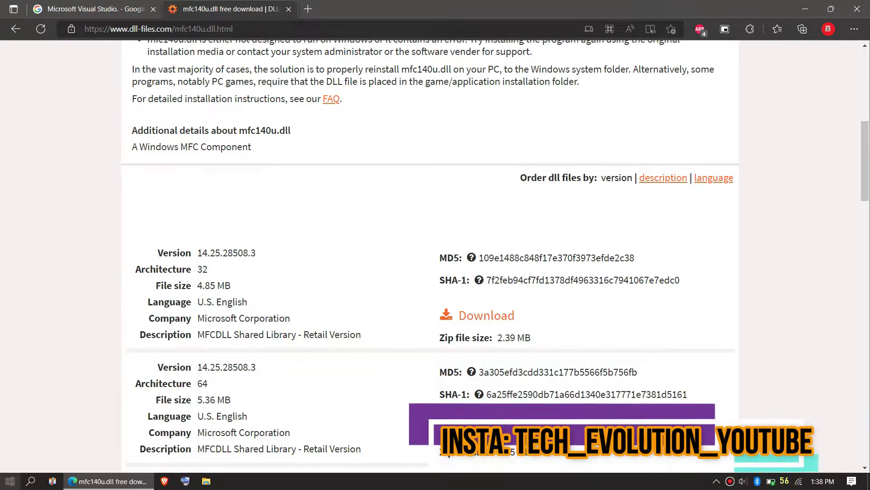
key("super")
type("s")
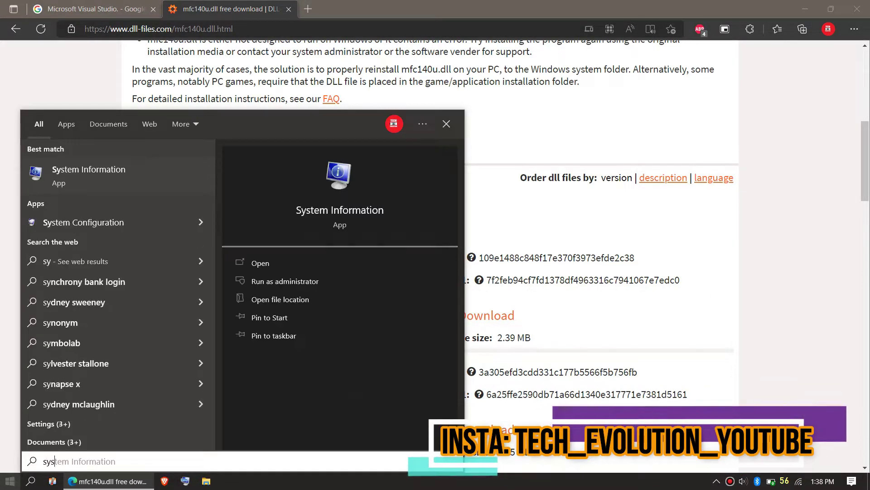
type("ys")
key("Return")
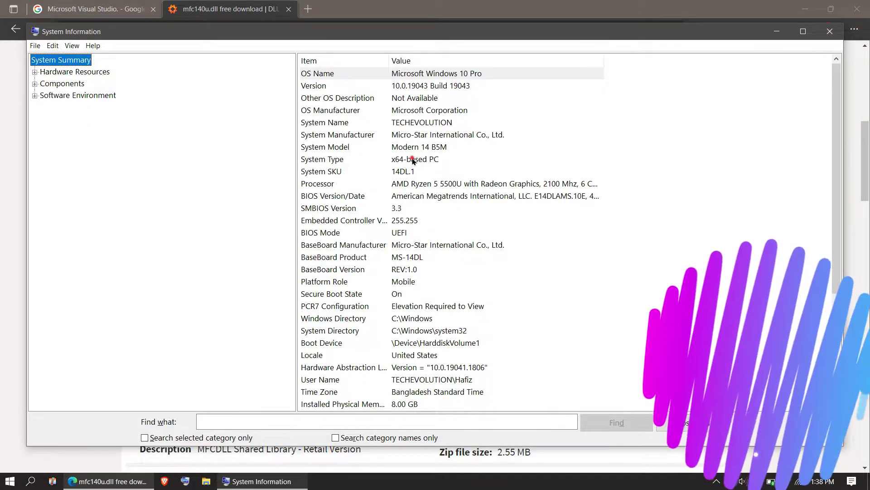
left_click(361, 160)
left_click(437, 84)
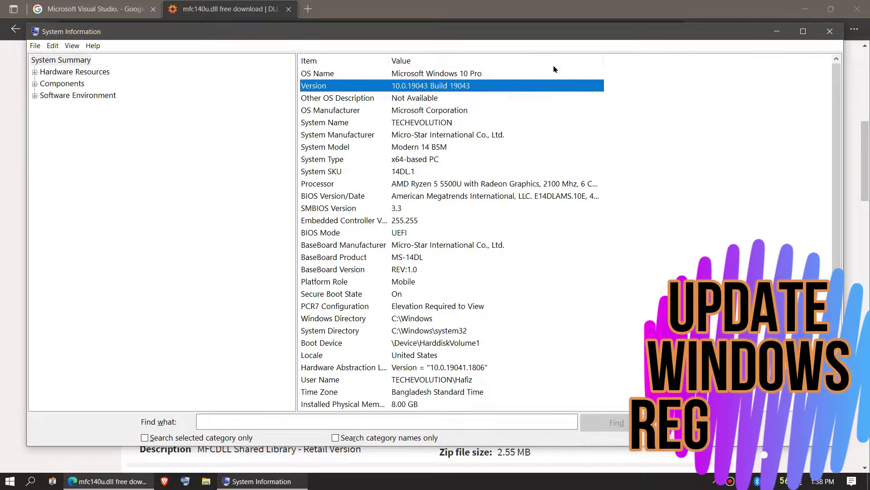
- Start the 64-bit mfc140u.dll download and highlight the extraction and System32 instructions
left_click(776, 31)
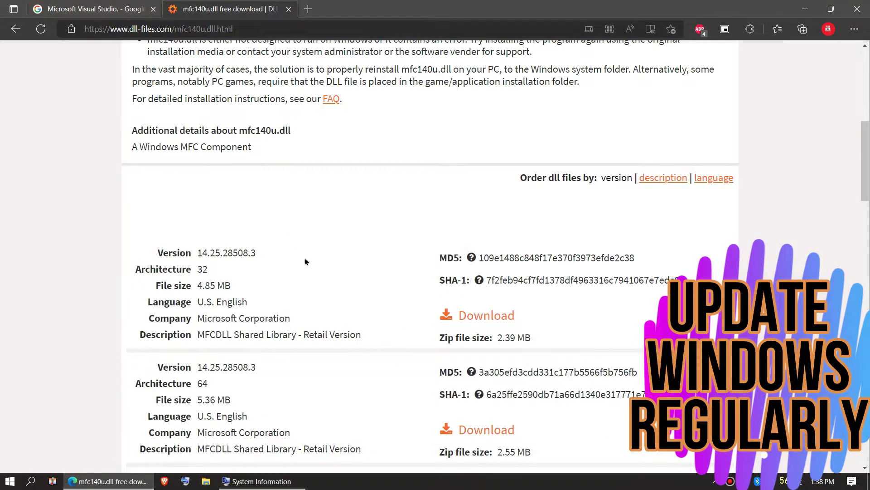
left_click(487, 429)
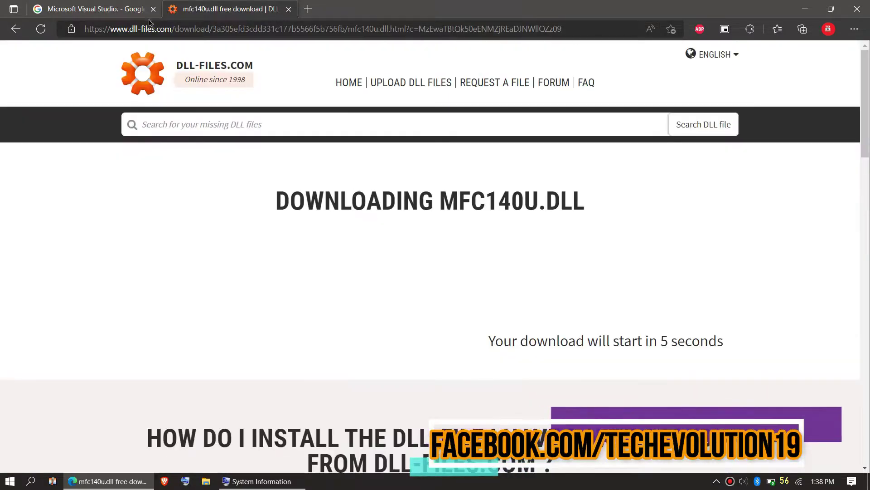
scroll(340, 287, "down", 10)
left_click_drag(137, 160, 232, 247)
left_click_drag(183, 300, 270, 369)
scroll(327, 340, "up", 10)
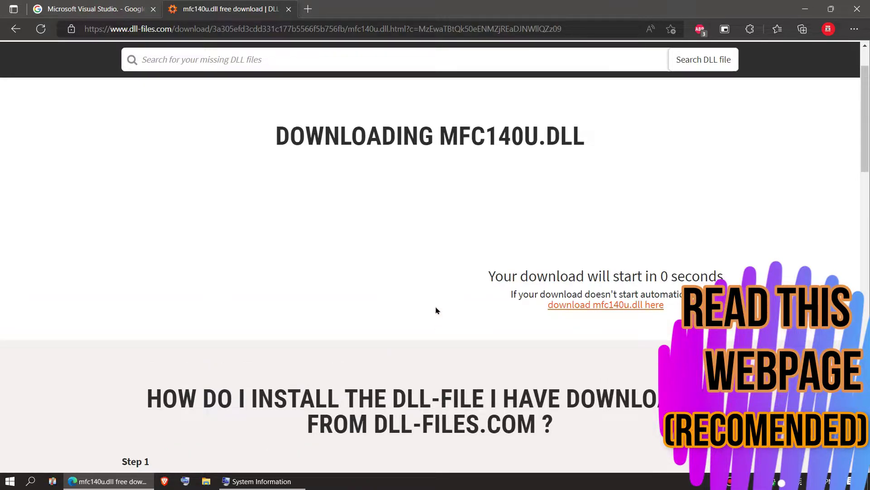
- Confirm the mfc140u.zip download, open the archive and select README.txt inside it
left_click(528, 331)
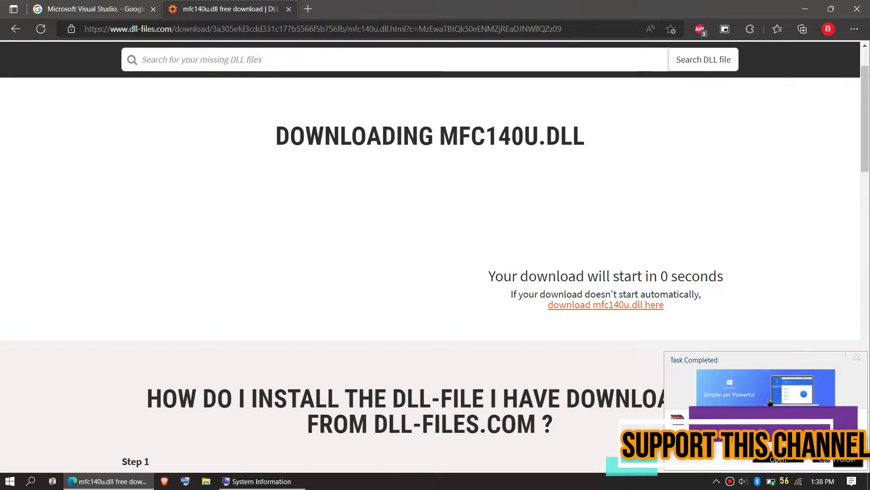
left_click(778, 459)
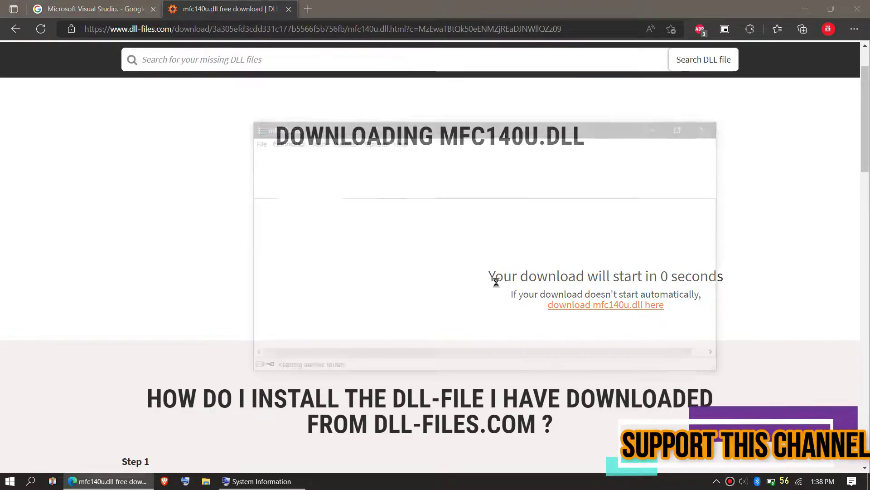
left_click(321, 238)
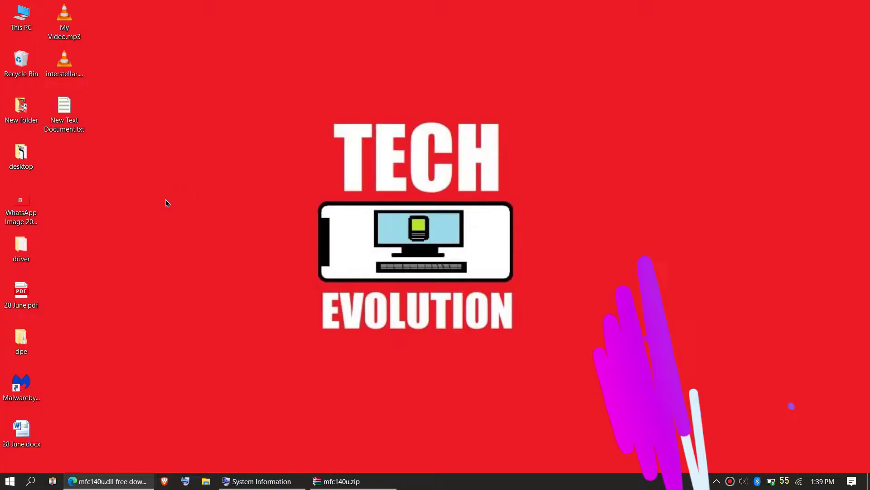
- Browse from This PC through Local Disk (C:) and Windows into the System32 folder
double_click(16, 23)
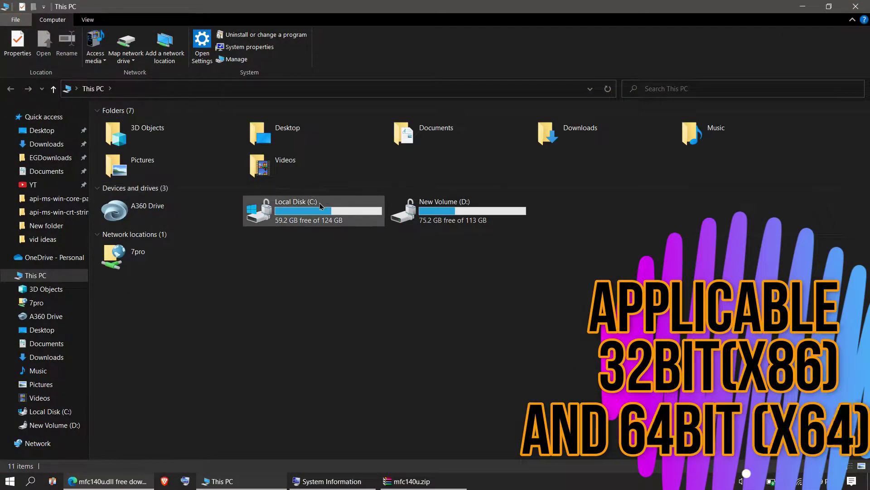
double_click(320, 206)
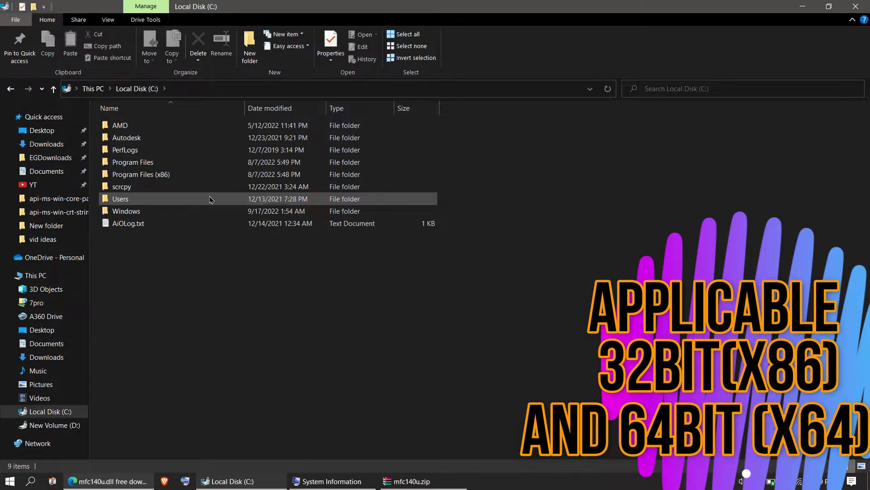
double_click(172, 211)
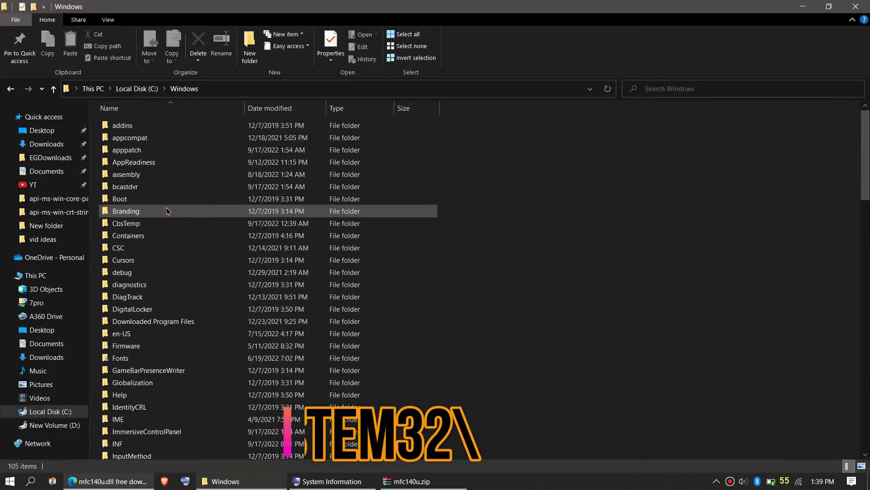
scroll(371, 335, "down", 14)
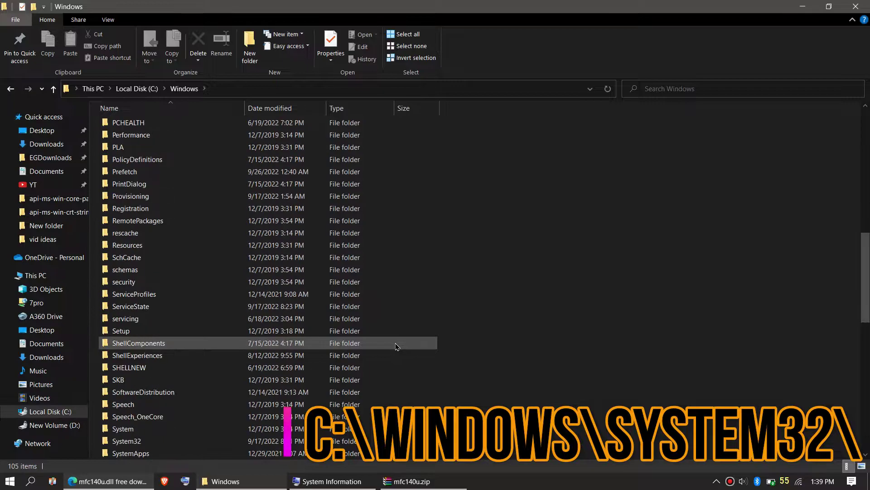
scroll(395, 346, "down", 2)
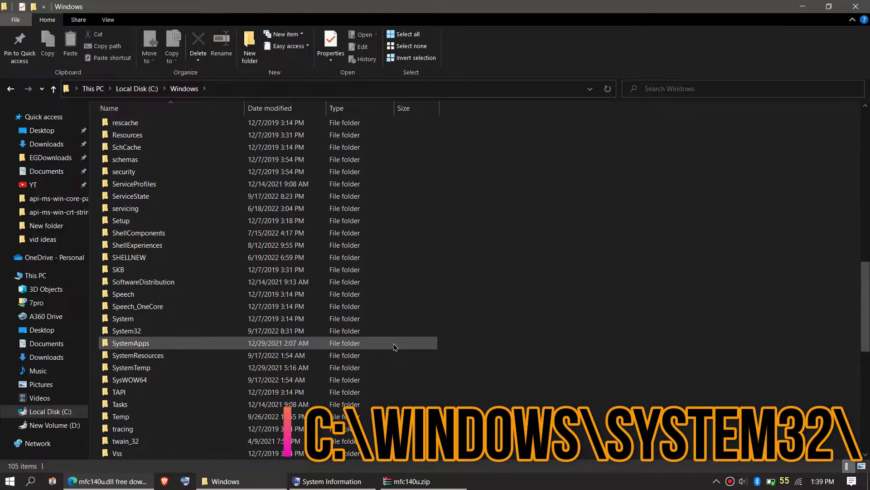
double_click(216, 331)
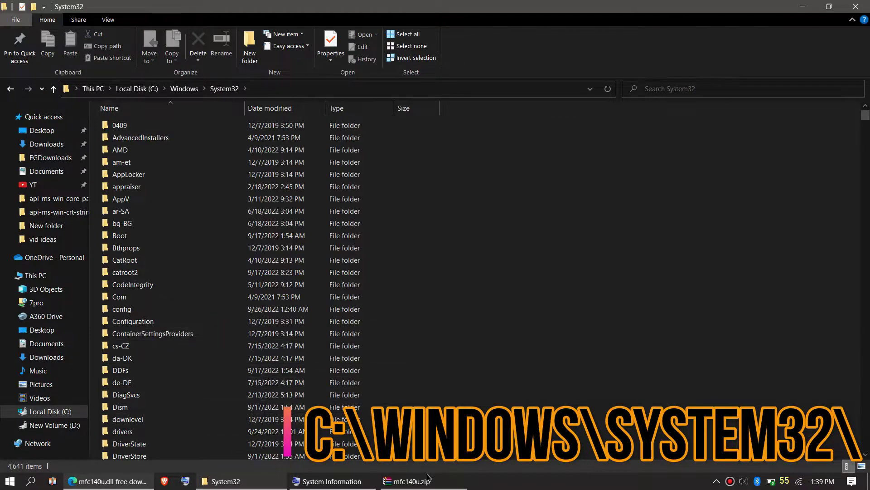
- Copy mfc140u.dll from the zip archive into System32, replacing the existing file
left_click(411, 480)
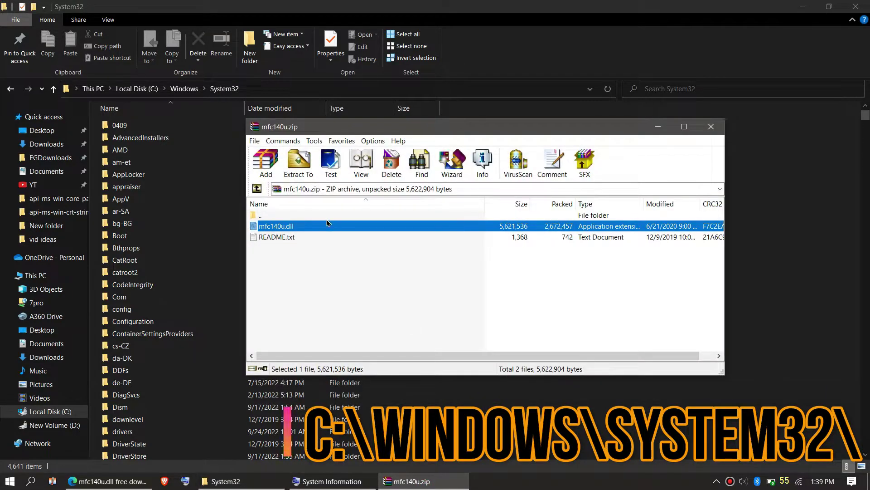
left_click_drag(321, 226, 786, 237)
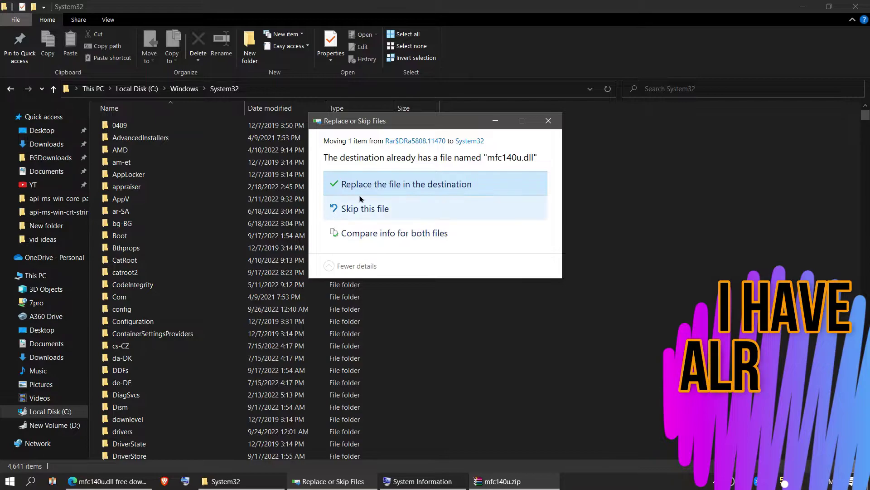
left_click(399, 186)
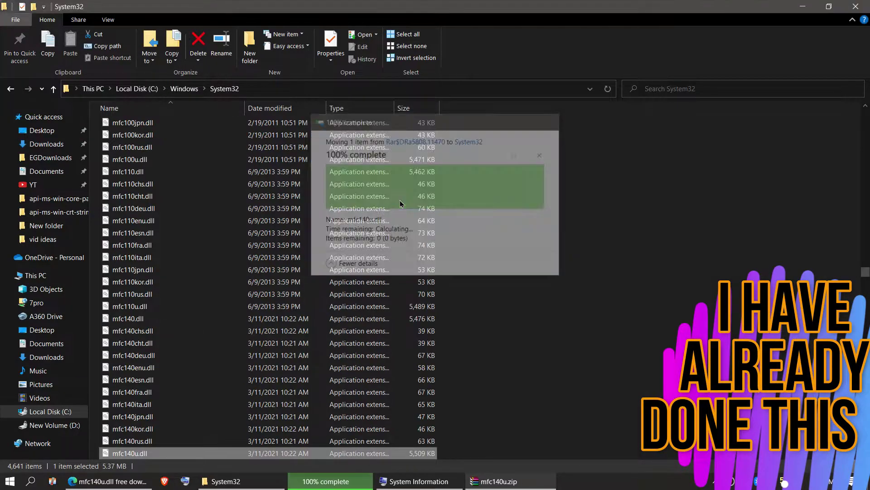
- Search System32 for Mfc140u and check that mfc140u.dll is found
left_click(703, 89)
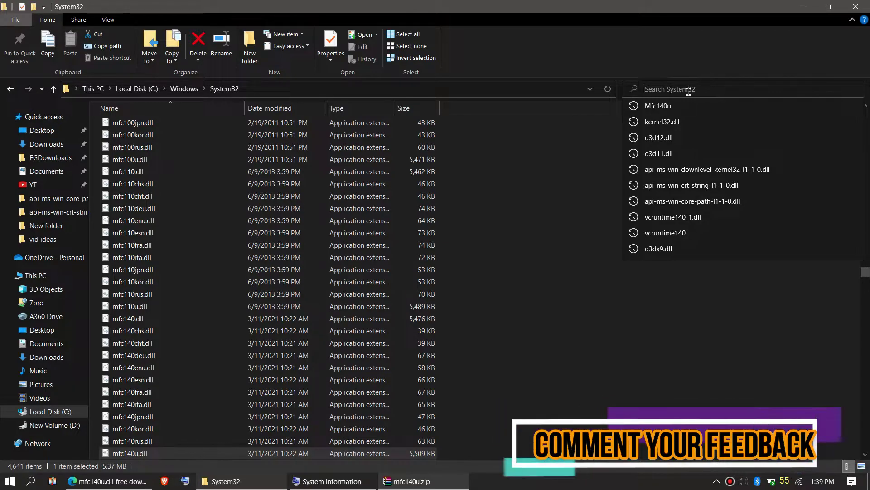
left_click(669, 107)
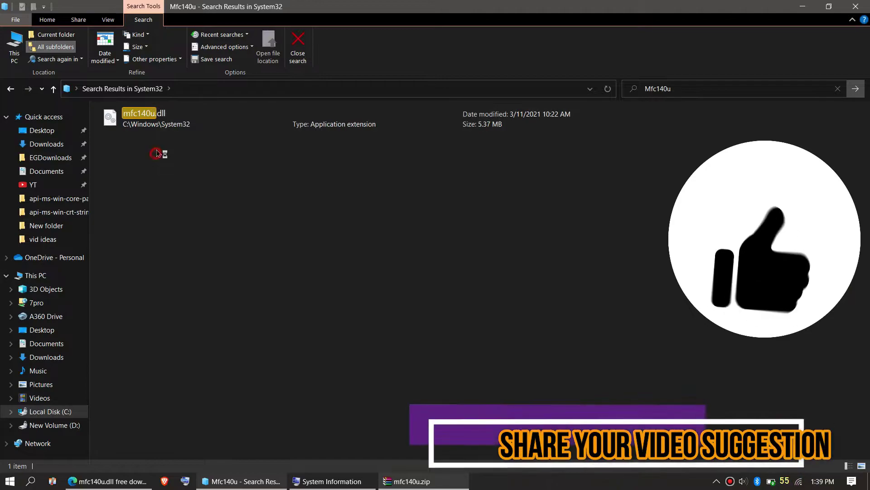
left_click(170, 122)
left_click(308, 205)
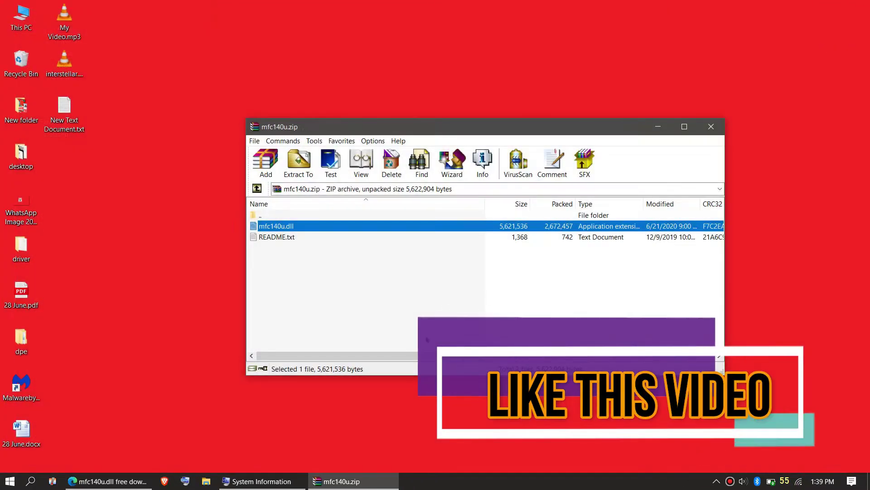
- Open the Start menu and show its power options
left_click(10, 481)
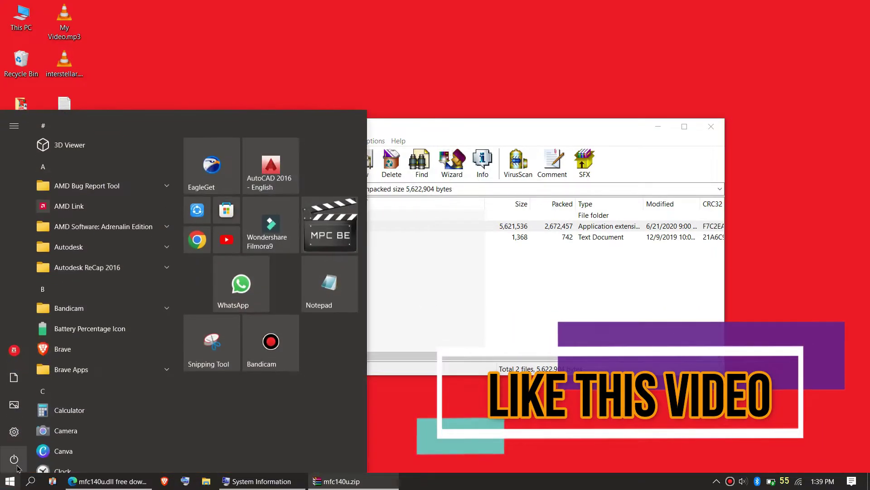
left_click(14, 459)
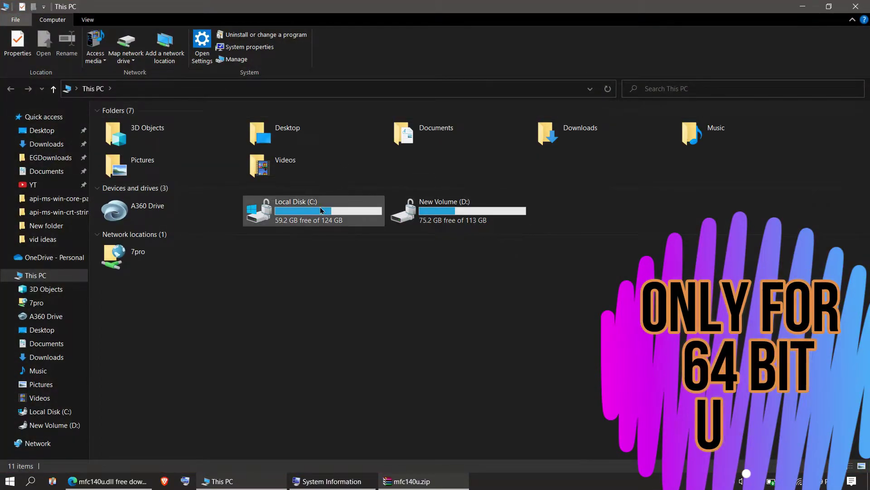
- Browse from Local Disk (C:) through Windows into the SysWOW64 folder
double_click(321, 210)
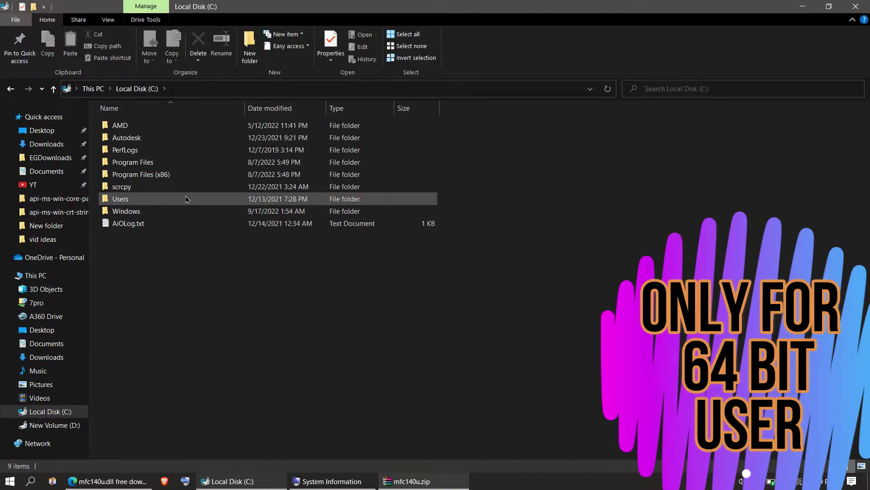
double_click(166, 211)
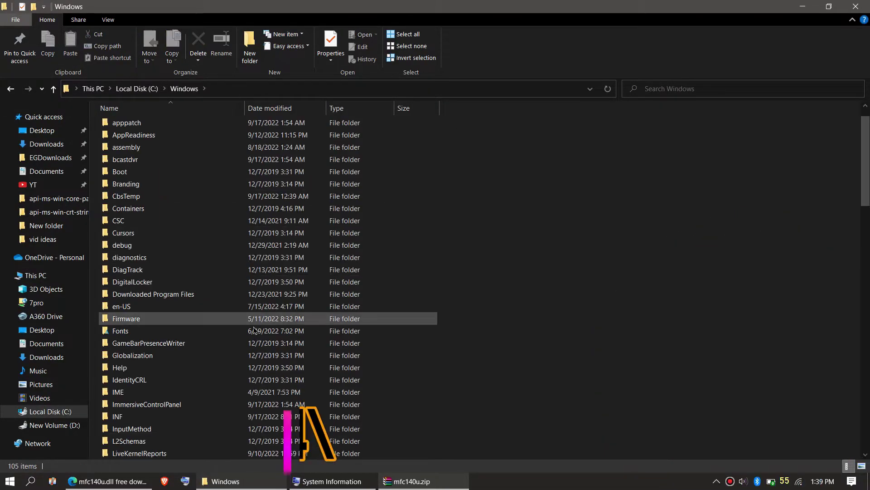
scroll(245, 340, "down", 3)
scroll(245, 340, "down", 15)
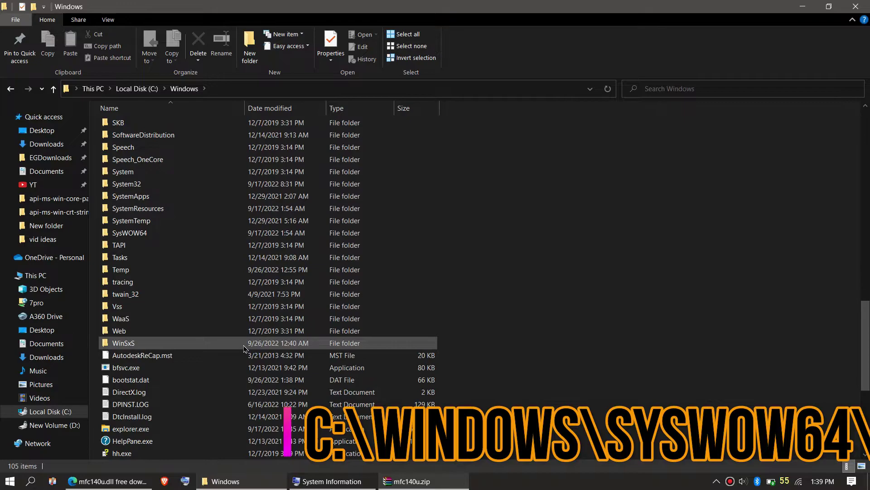
left_click(181, 237)
double_click(181, 236)
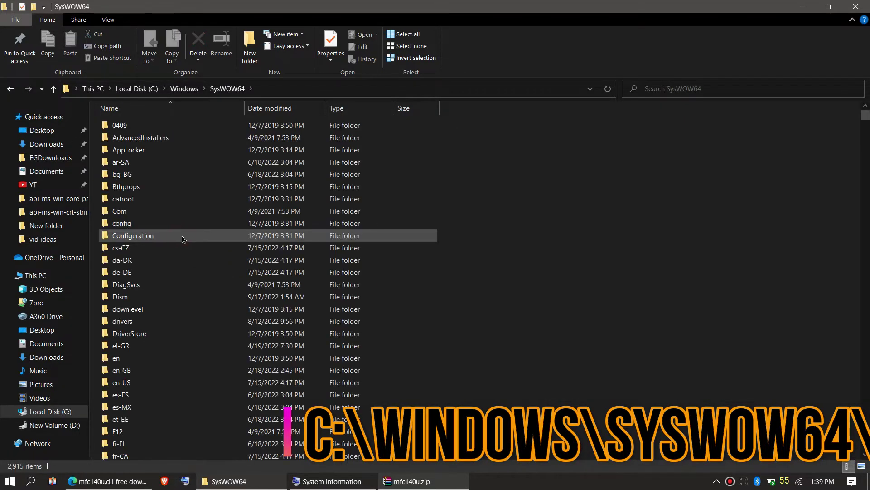
- Copy mfc140u.dll from the zip archive into SysWOW64, replacing the existing file
left_click(433, 483)
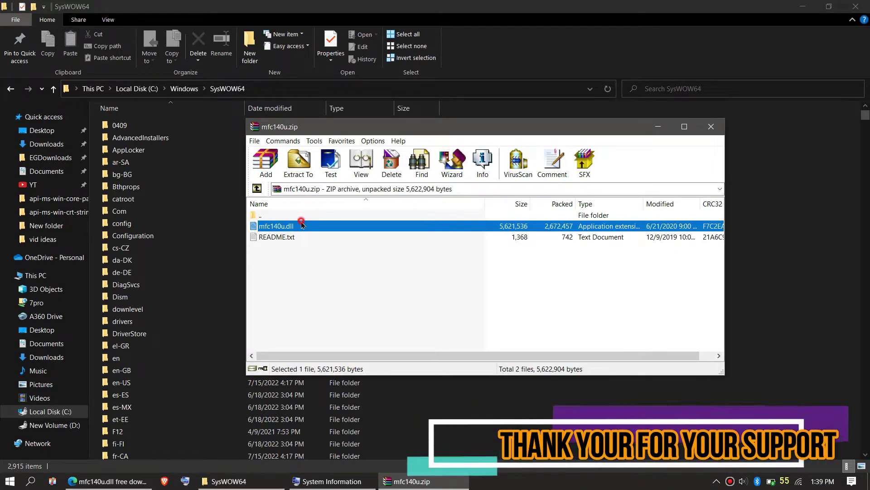
left_click_drag(301, 224, 363, 399)
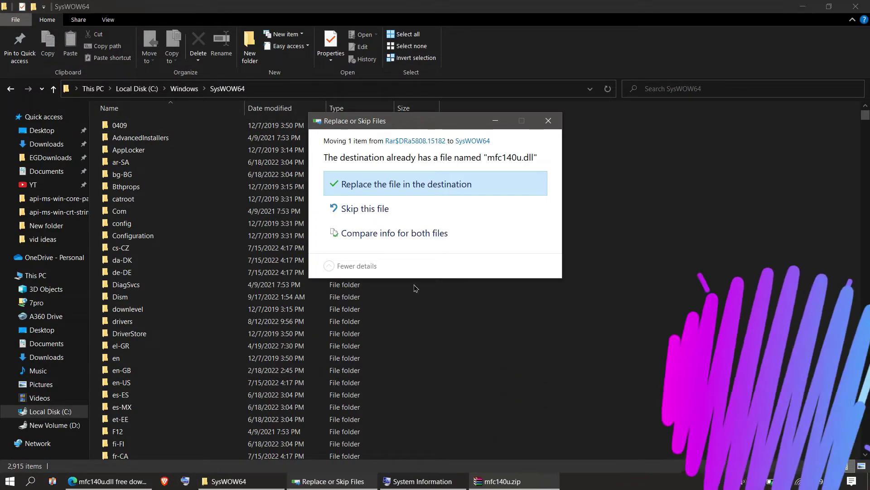
left_click(475, 186)
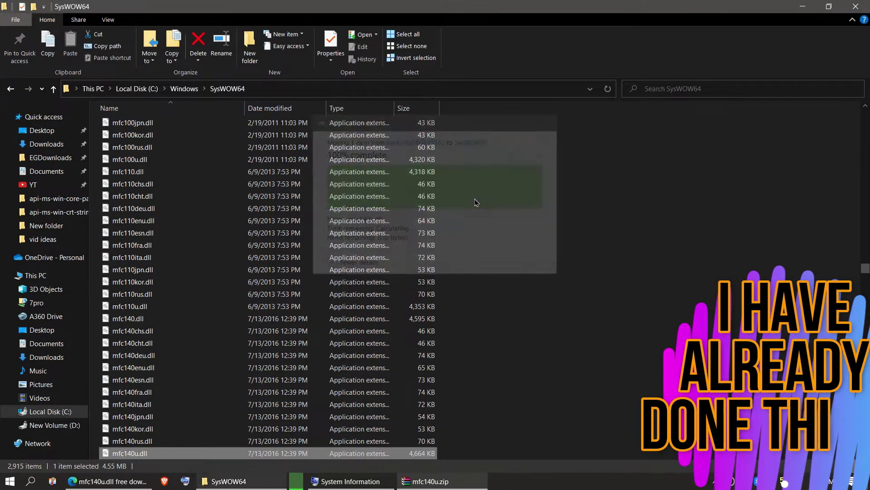
- Search SysWOW64 for Mfc140u, check the found mfc140u.dll, then close the window
left_click(705, 88)
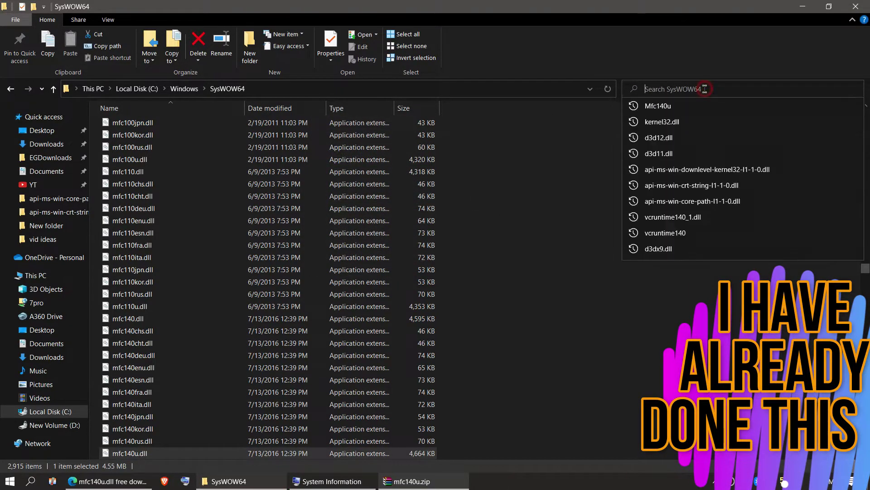
left_click(678, 107)
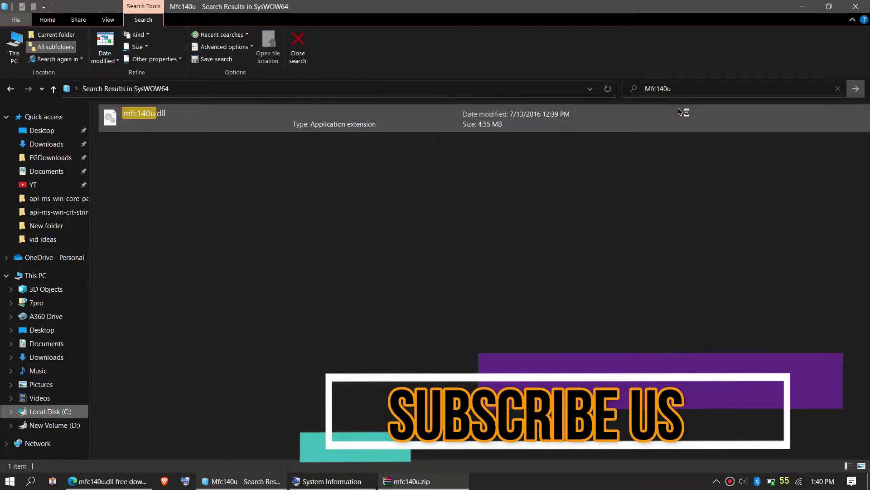
left_click(199, 120)
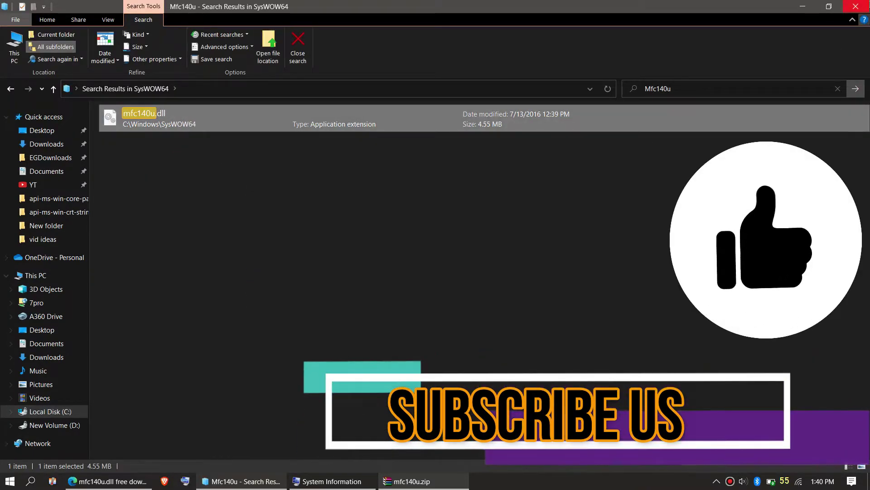
left_click(865, 6)
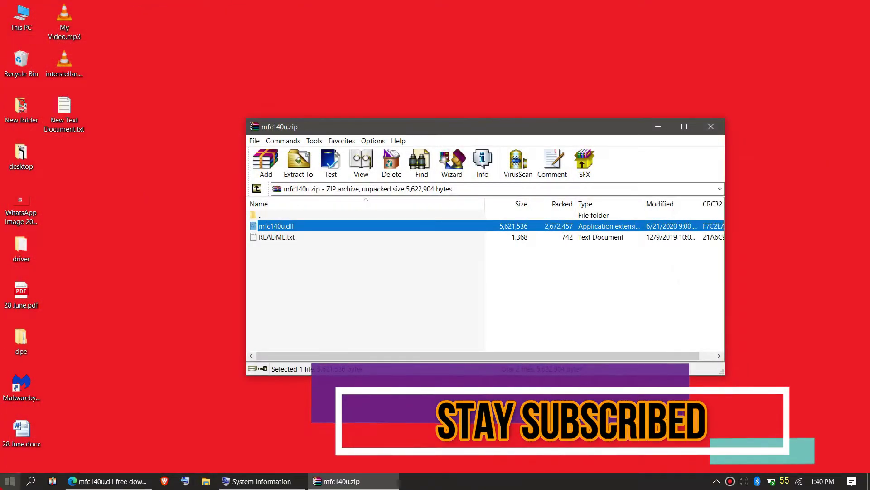
- Open the Start menu
left_click(10, 480)
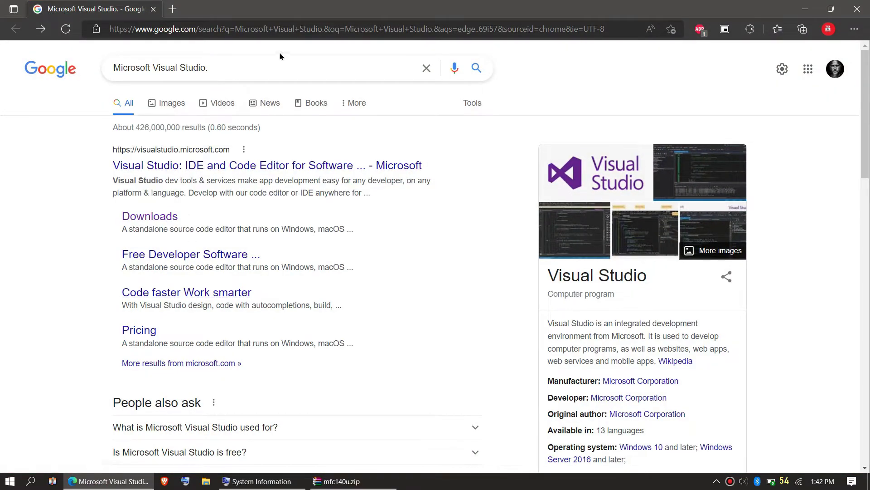
- Go to the Visual Studio downloads page and download the Windows x64 VS Code User Installer
left_click(154, 216)
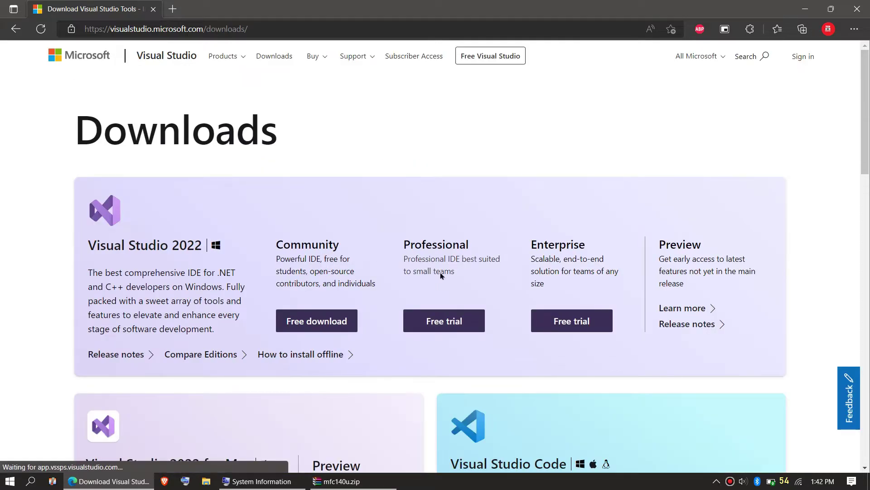
scroll(666, 395, "down", 5)
scroll(665, 395, "down", 1)
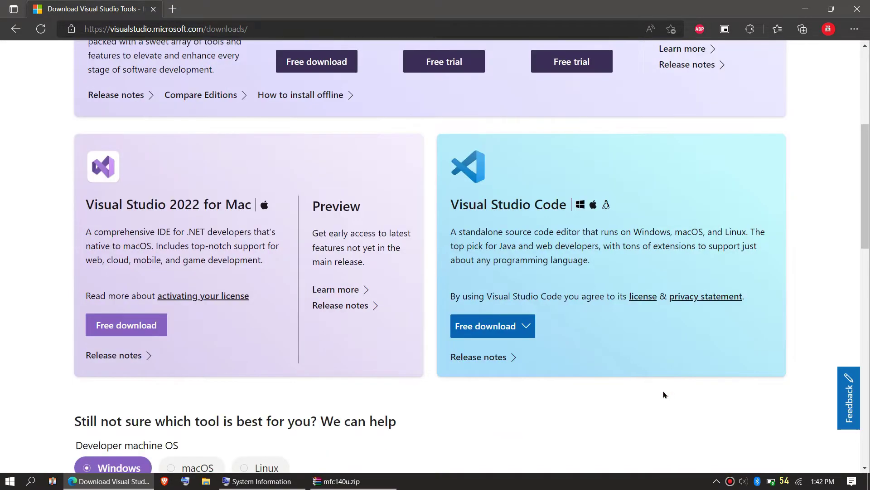
left_click(521, 331)
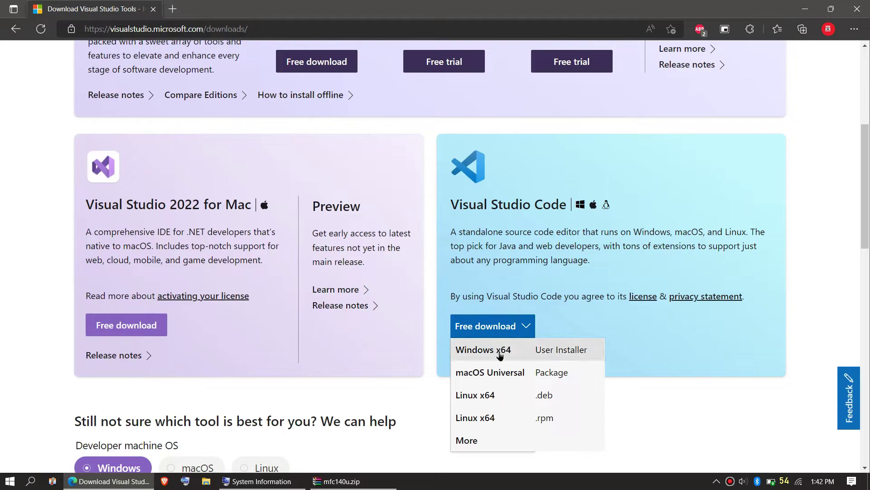
left_click(566, 353)
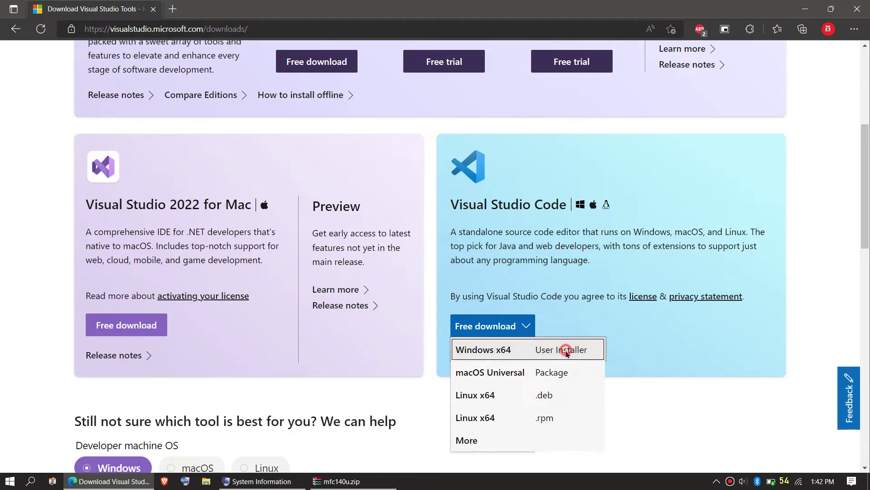